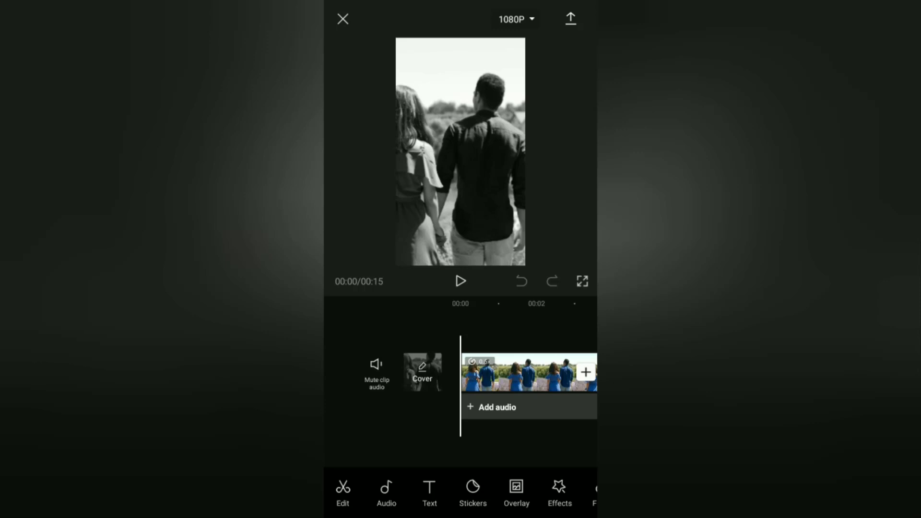
Play the 15-second black-and-white clip, rewind to 00:00, and briefly view the Text tools
click(461, 280)
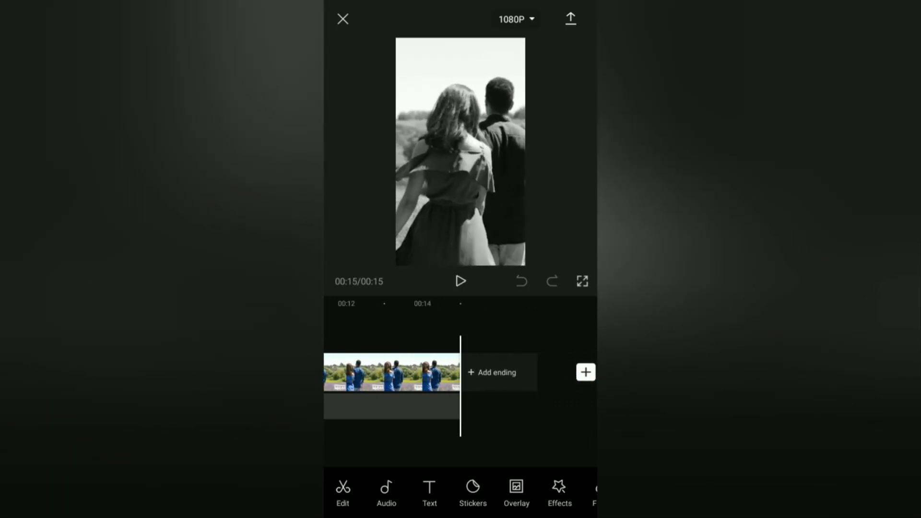
drag(532, 493, 468, 493)
drag(403, 430, 468, 430)
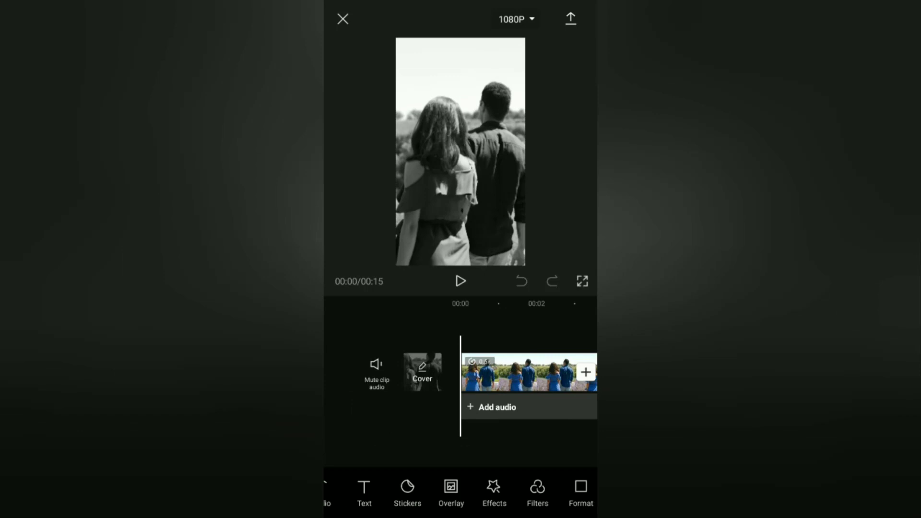
drag(362, 489, 427, 490)
click(428, 489)
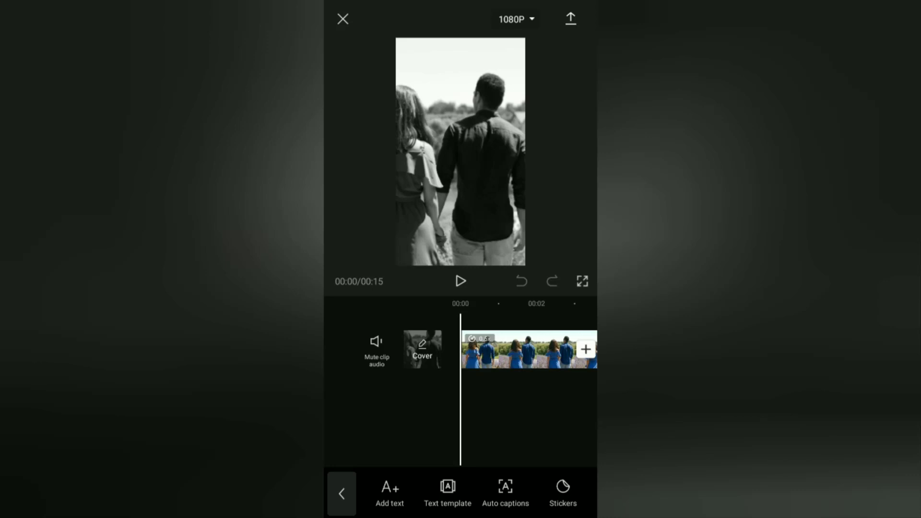
click(342, 494)
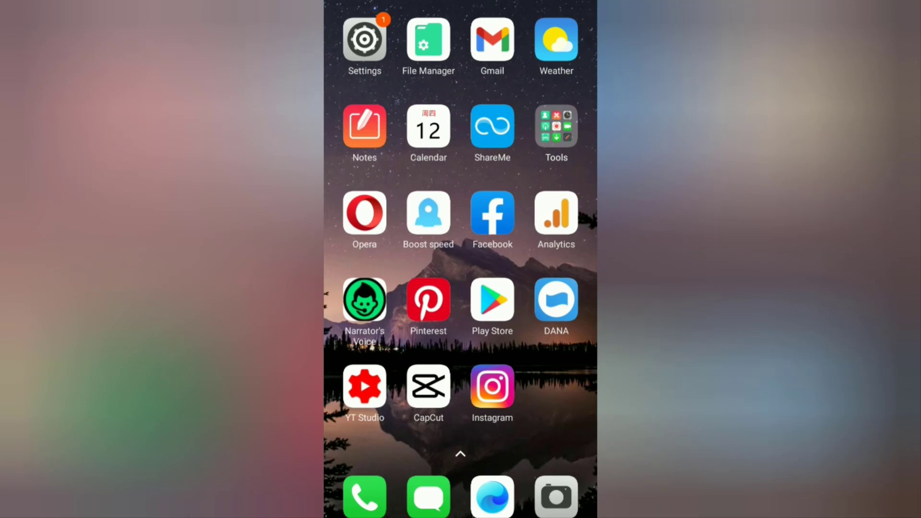
Launch Instagram's Your Story camera and bring up the photo gallery
click(493, 387)
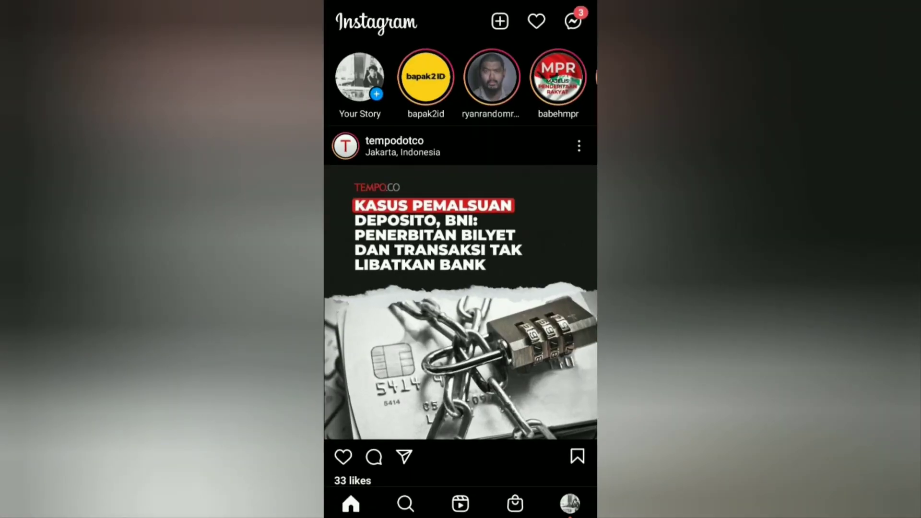
click(360, 77)
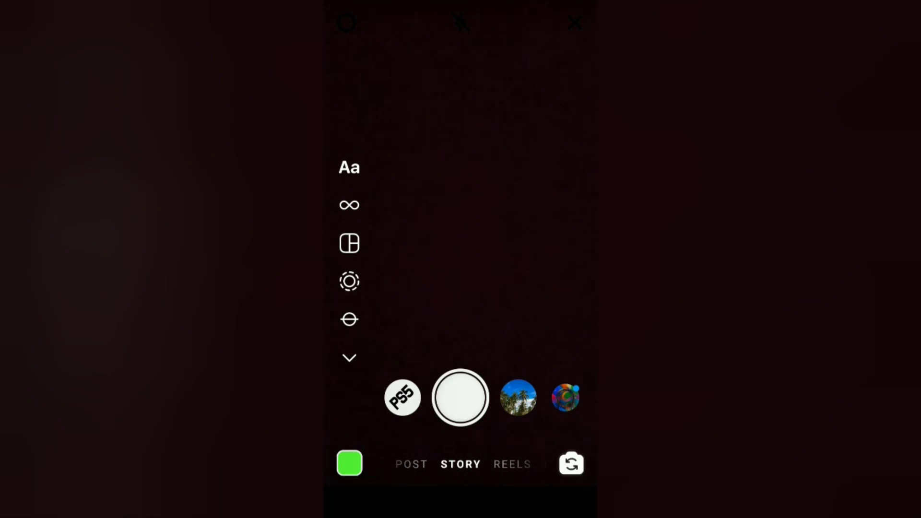
drag(362, 435, 447, 3)
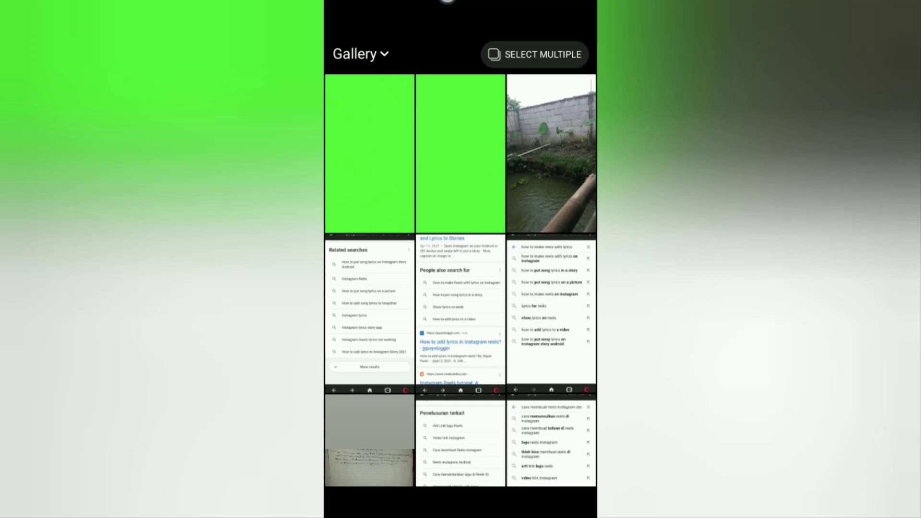
Use the plain green image as the story and start a music sticker song search
click(384, 173)
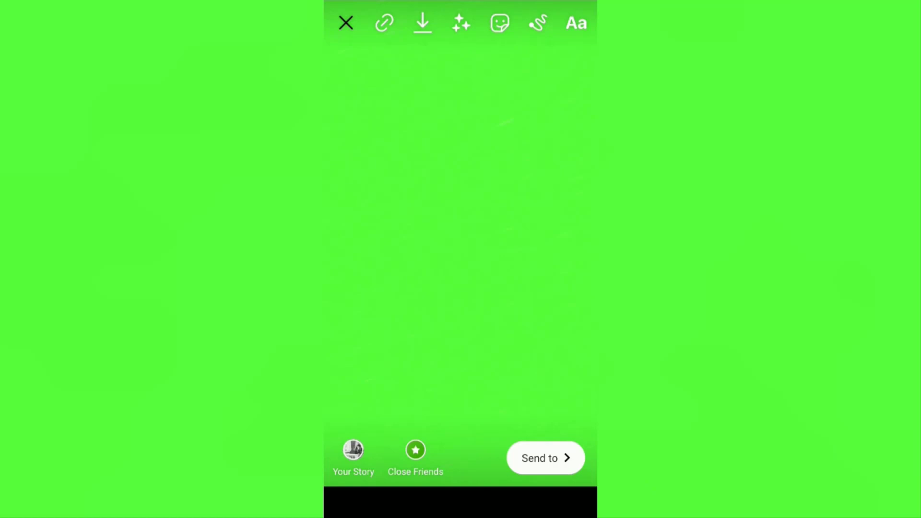
click(499, 23)
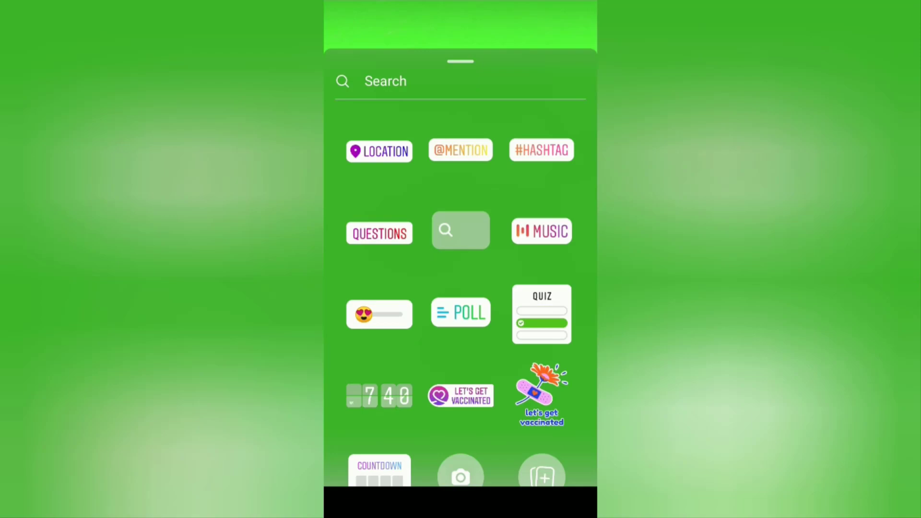
click(542, 231)
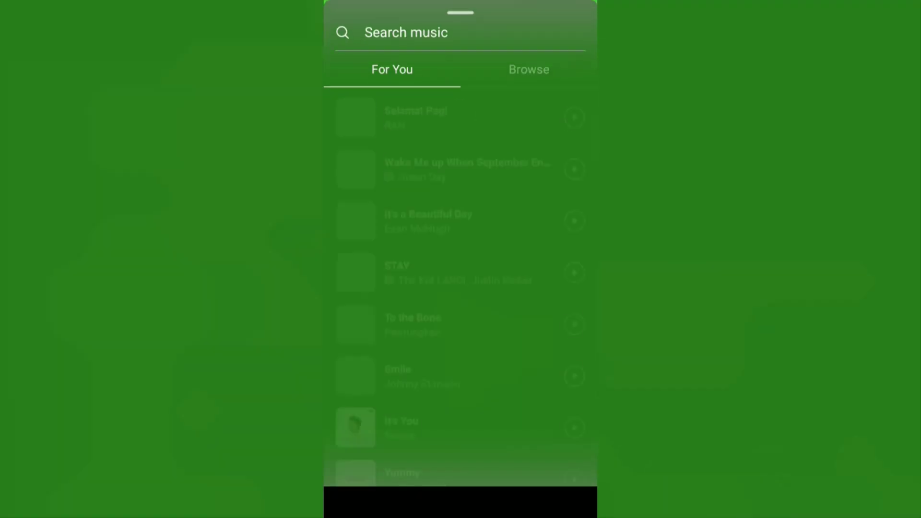
click(407, 33)
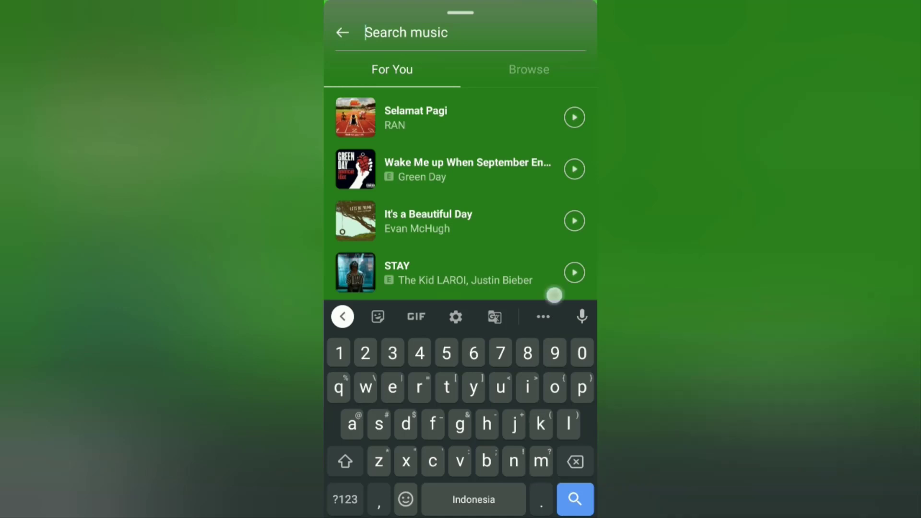
text(to )
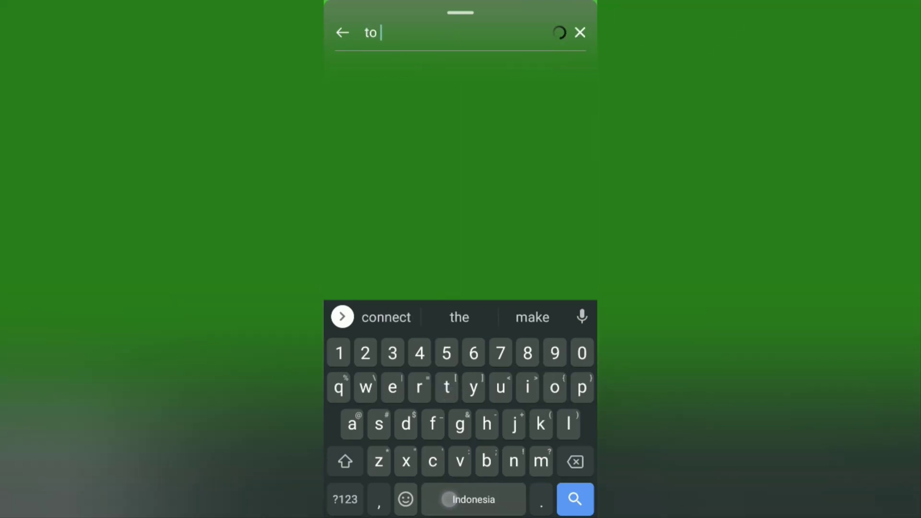
text(the )
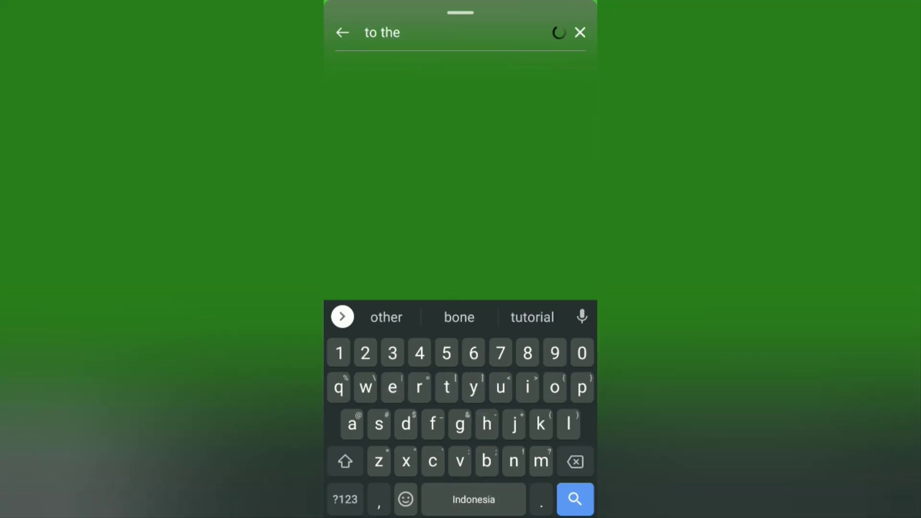
text(bone)
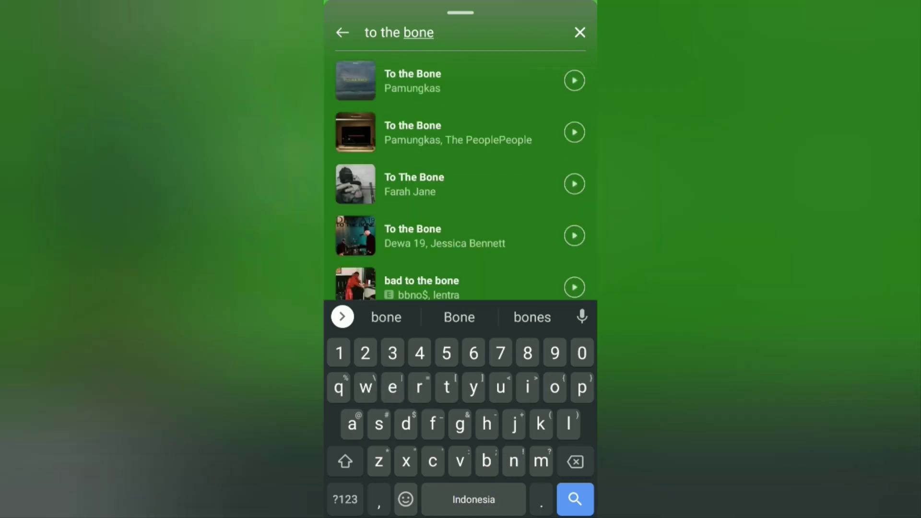
Add the To the Bone song and cycle the lyrics colour to white
click(413, 81)
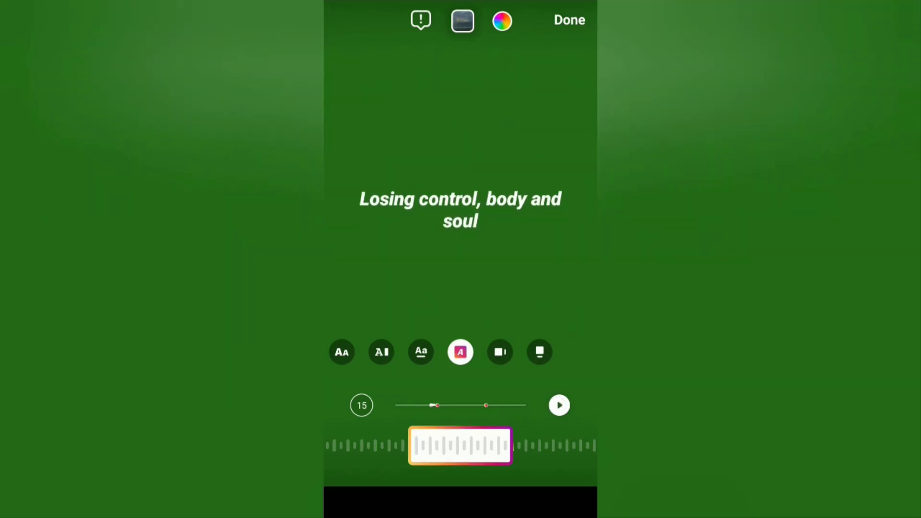
click(502, 20)
click(503, 20)
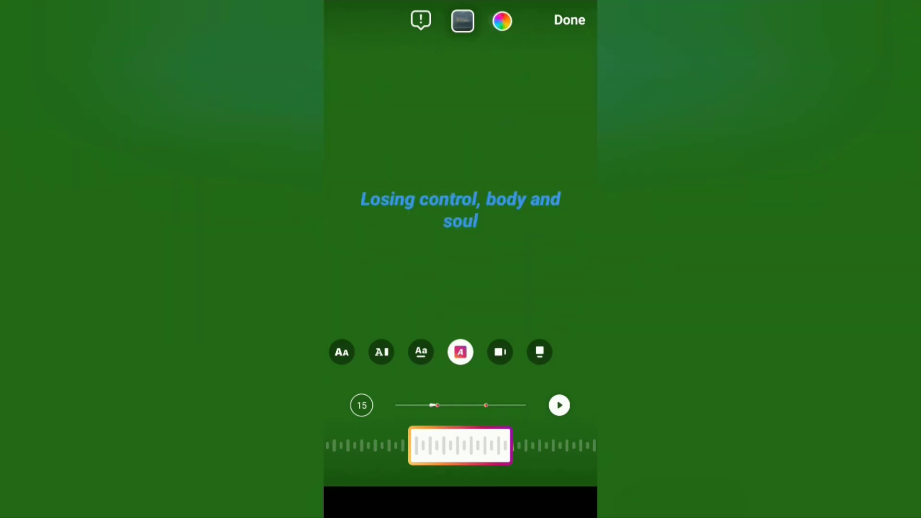
click(503, 20)
click(503, 20)
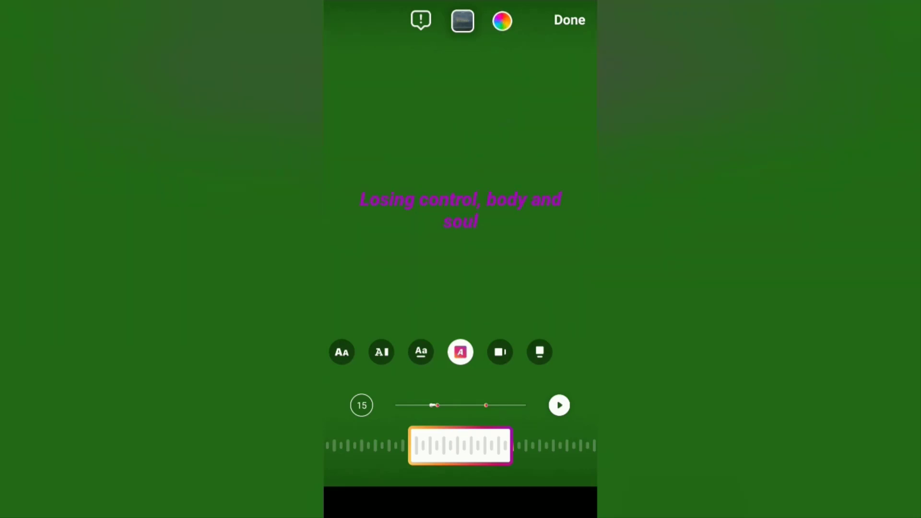
click(502, 20)
Try several lyric styles and settle on bold capitals
click(342, 352)
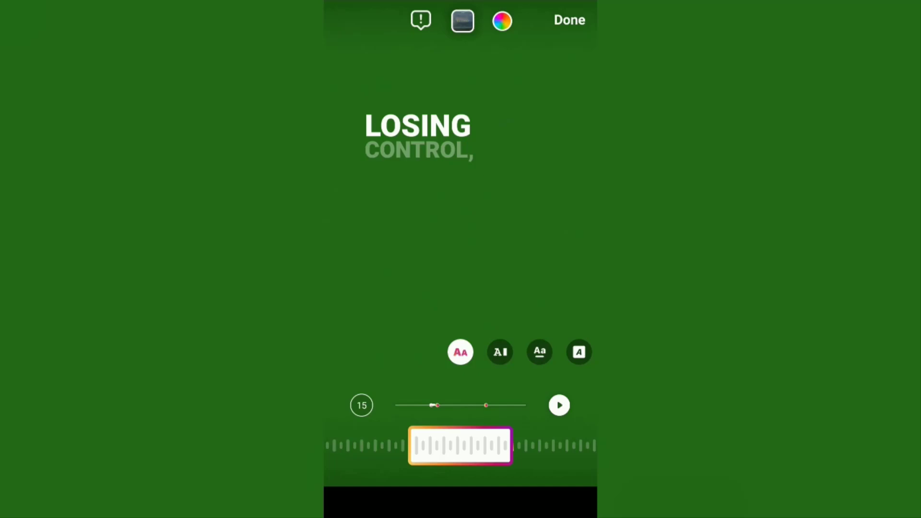
click(501, 352)
click(500, 352)
click(380, 353)
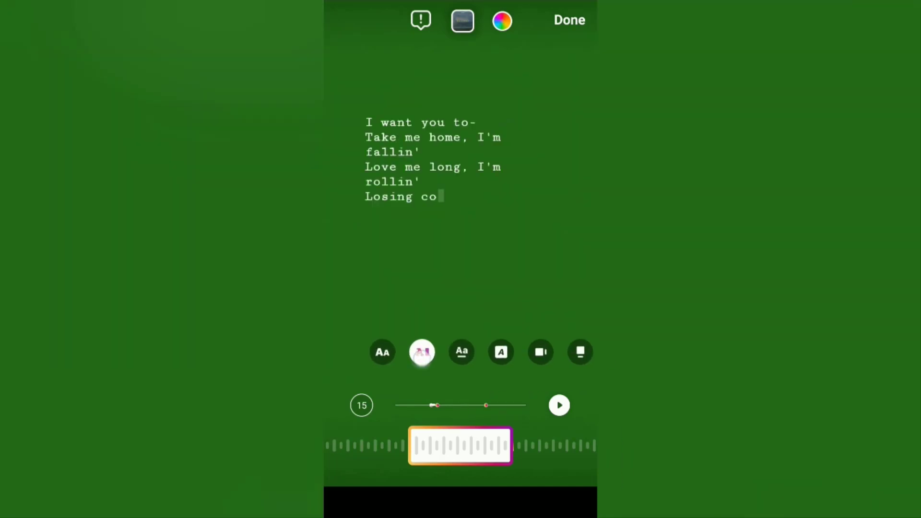
click(421, 353)
Set the lyrics clip length to 15 seconds and play it with the song
click(362, 405)
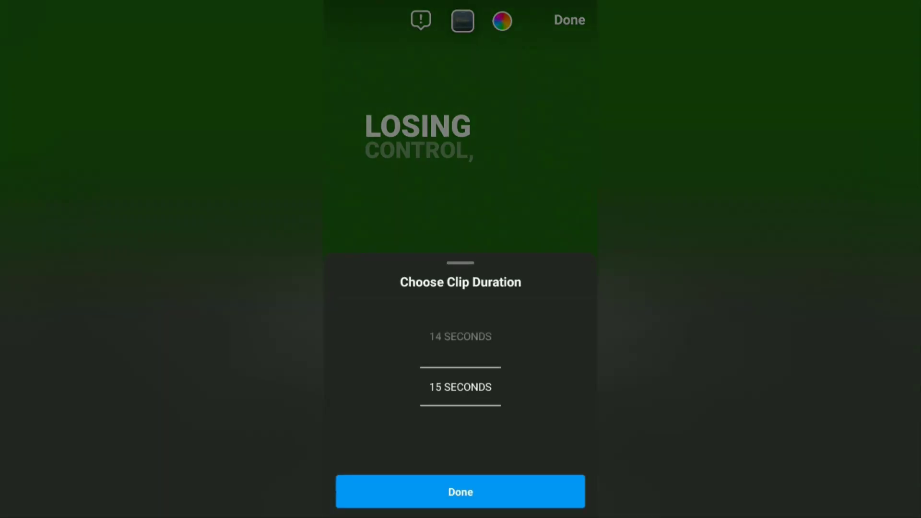
drag(442, 352, 454, 401)
click(461, 492)
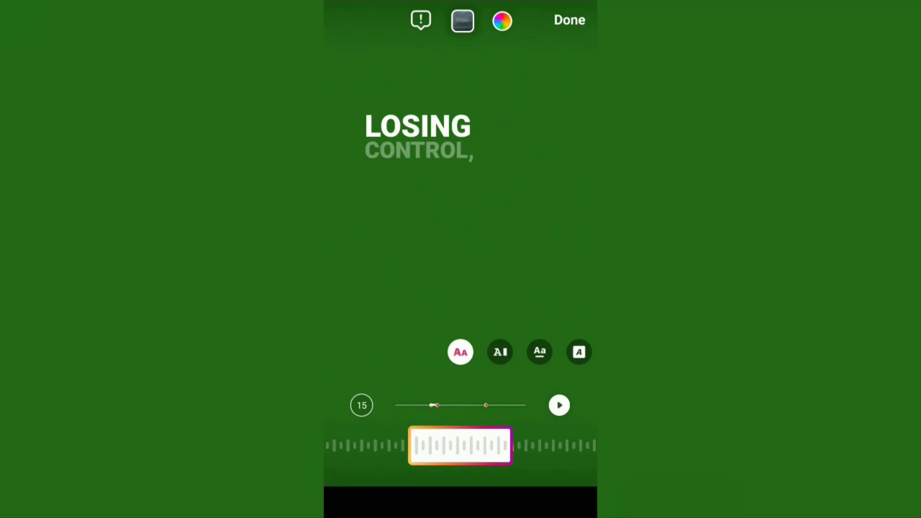
click(559, 406)
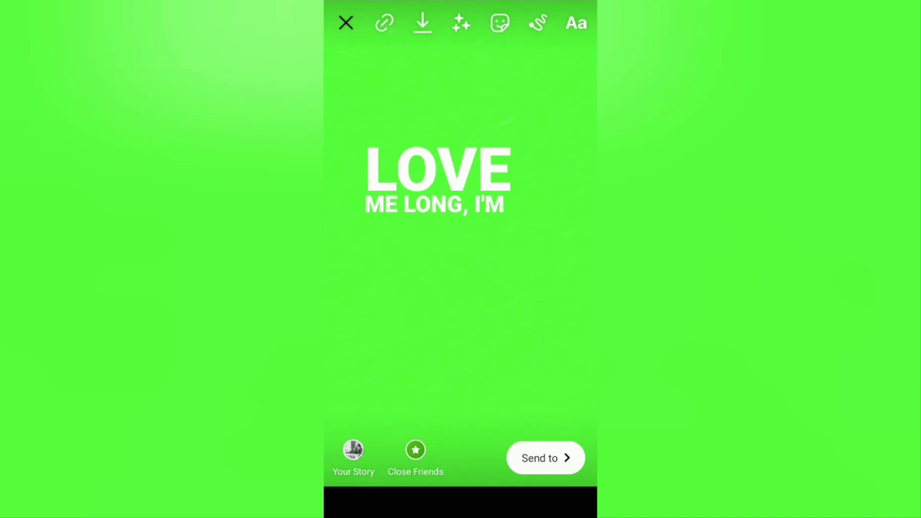
Discard the unposted lyrics story and leave Instagram for the home screen
click(346, 23)
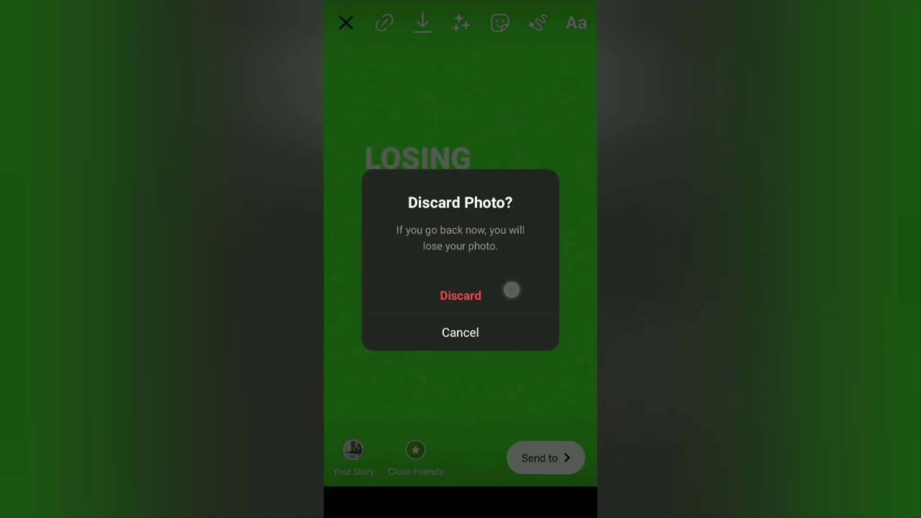
click(511, 290)
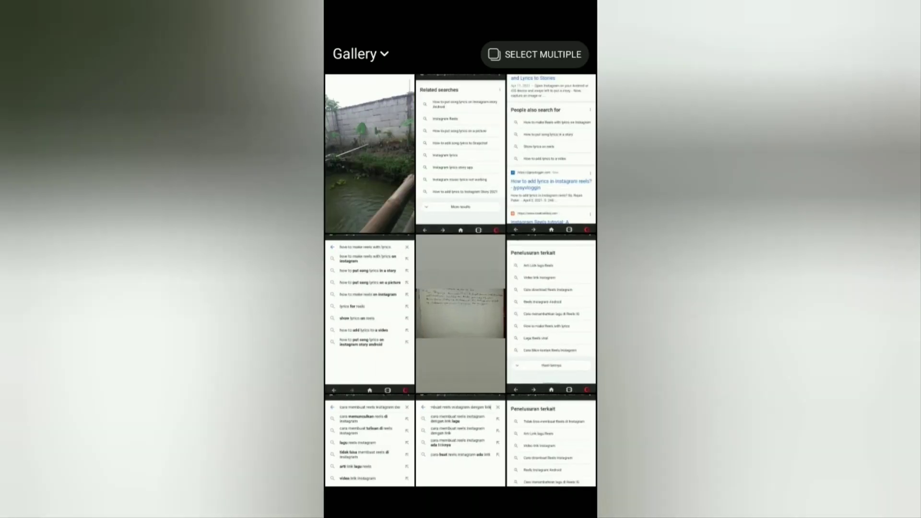
key(Home)
Back in CapCut, preview the Diekstrak song under Sounds and add it to the timeline
click(428, 387)
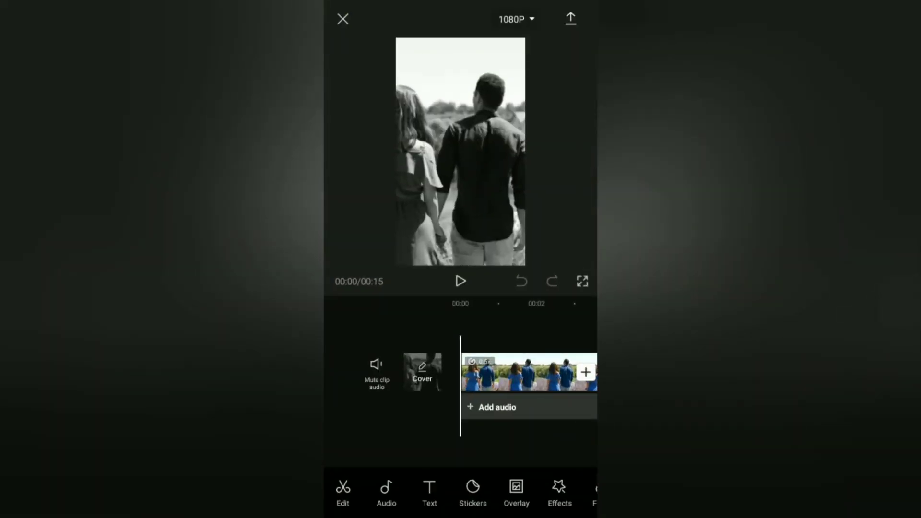
click(478, 401)
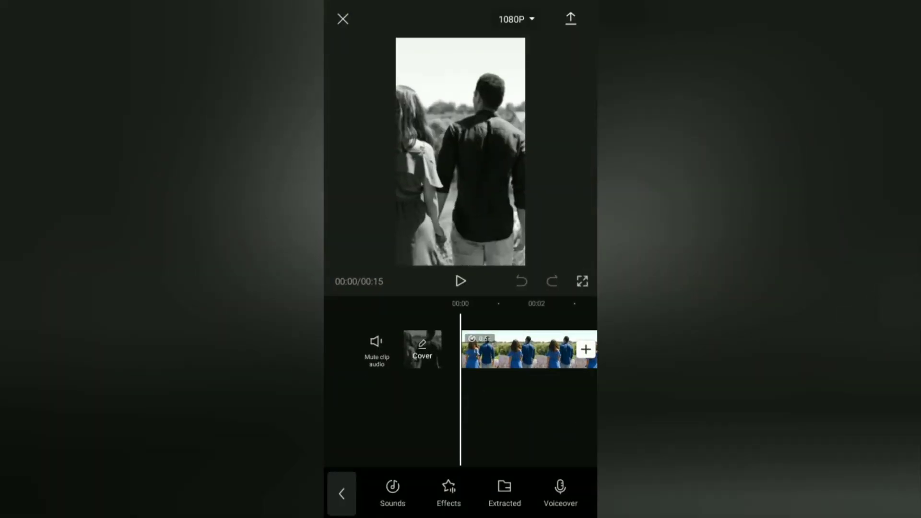
click(393, 493)
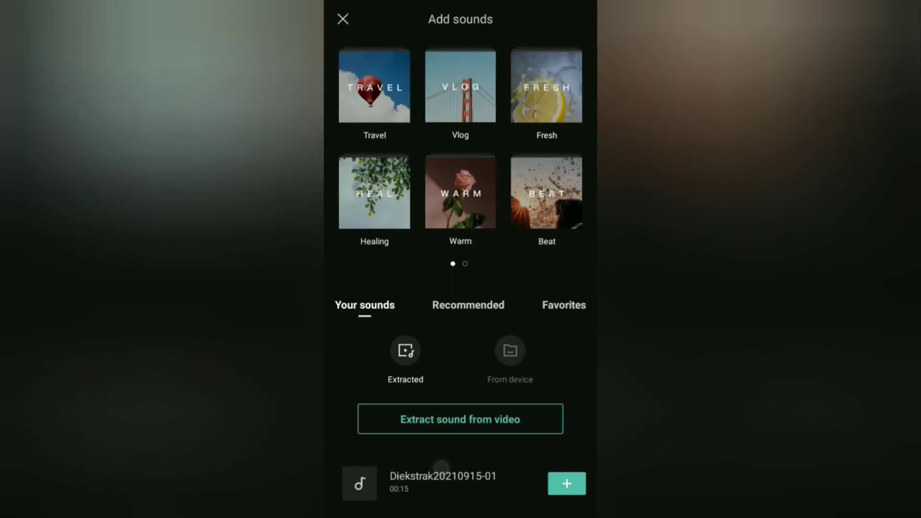
click(442, 466)
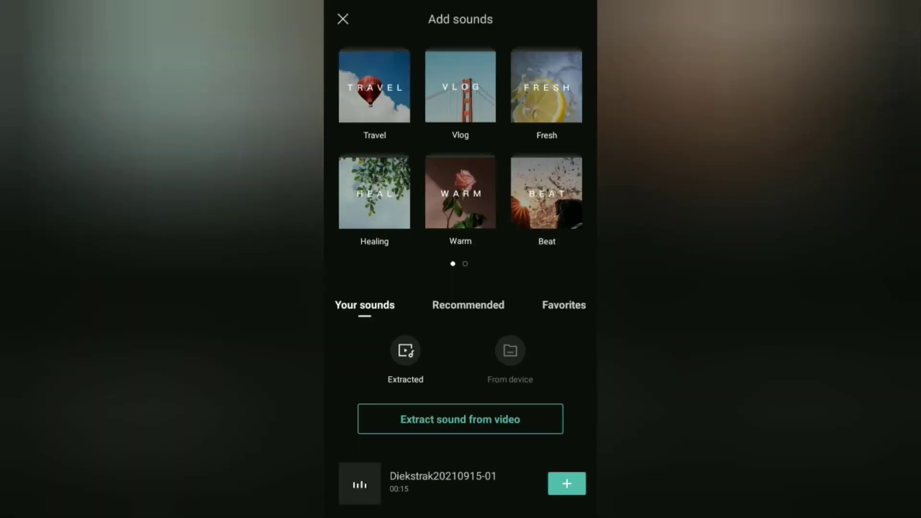
click(567, 483)
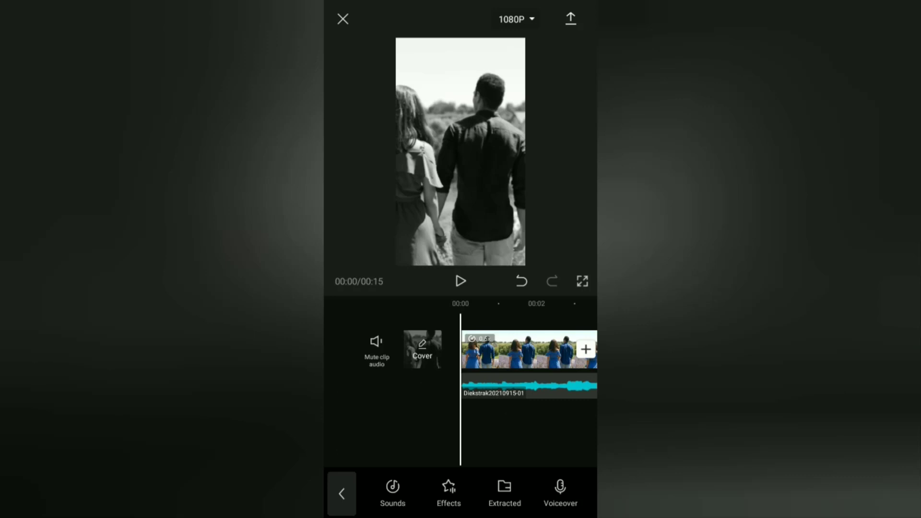
Play the video with the new song, rewind, and leave the audio tools
click(461, 281)
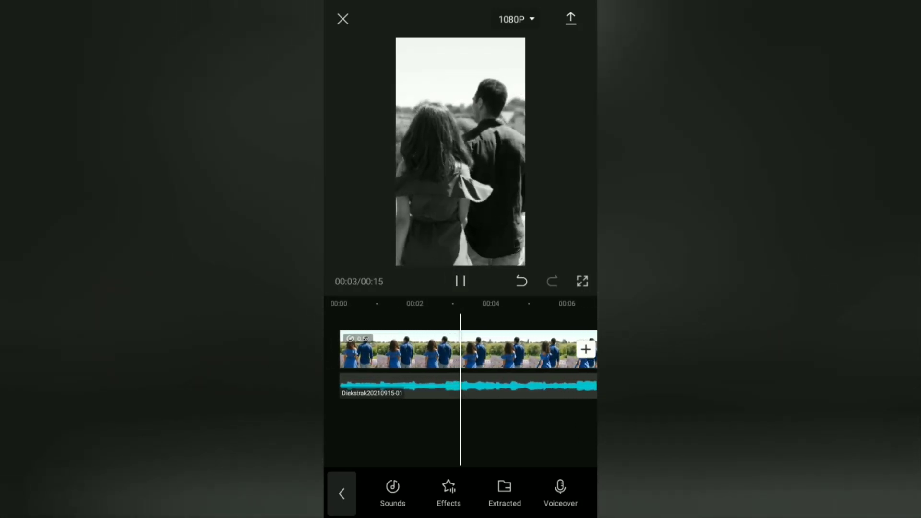
click(460, 281)
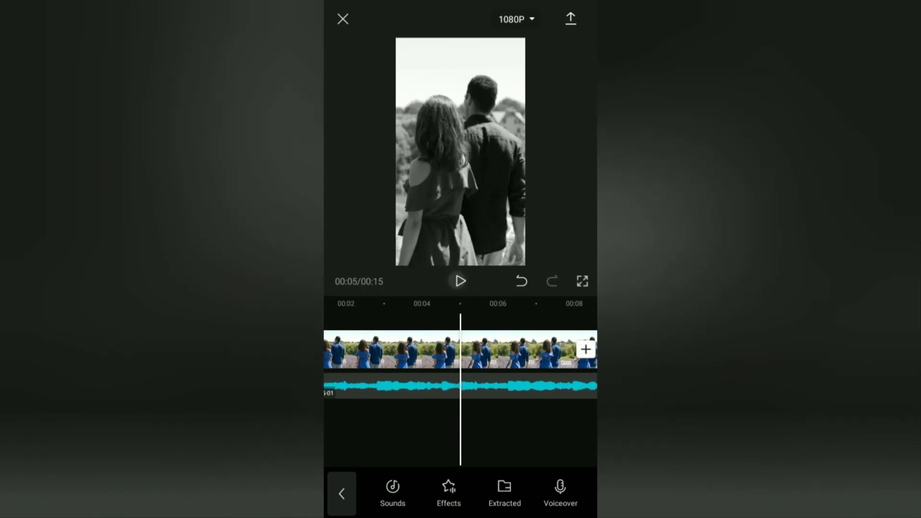
drag(397, 426, 507, 432)
click(342, 494)
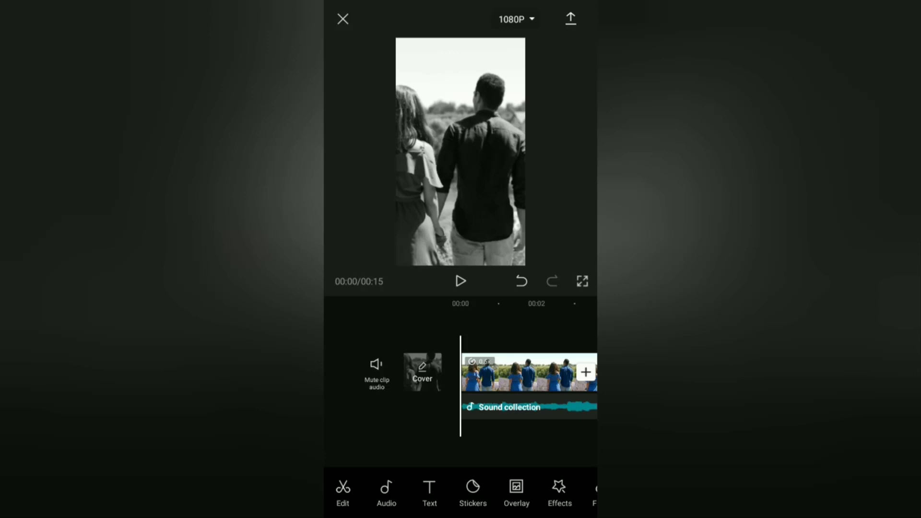
Layer the 14.9-second green-screen lyric video over the couple clip and scrub through it
click(516, 490)
click(460, 490)
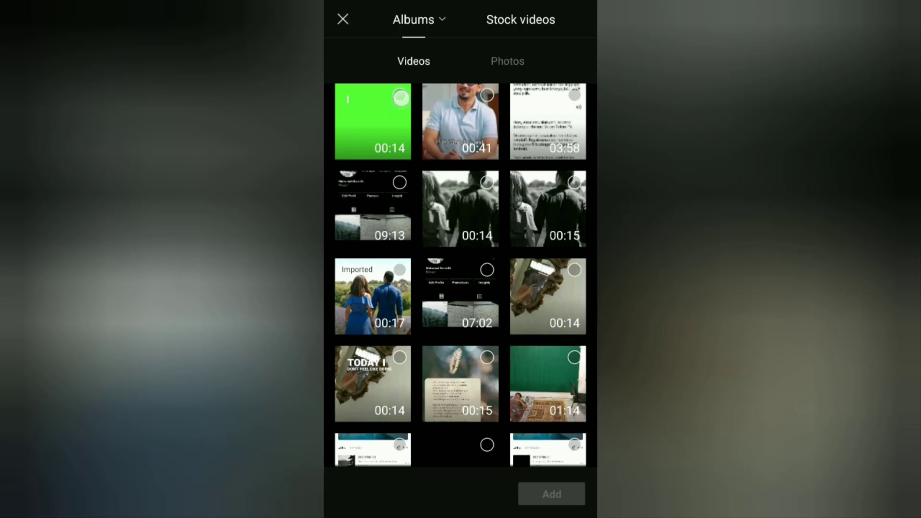
click(401, 97)
click(534, 492)
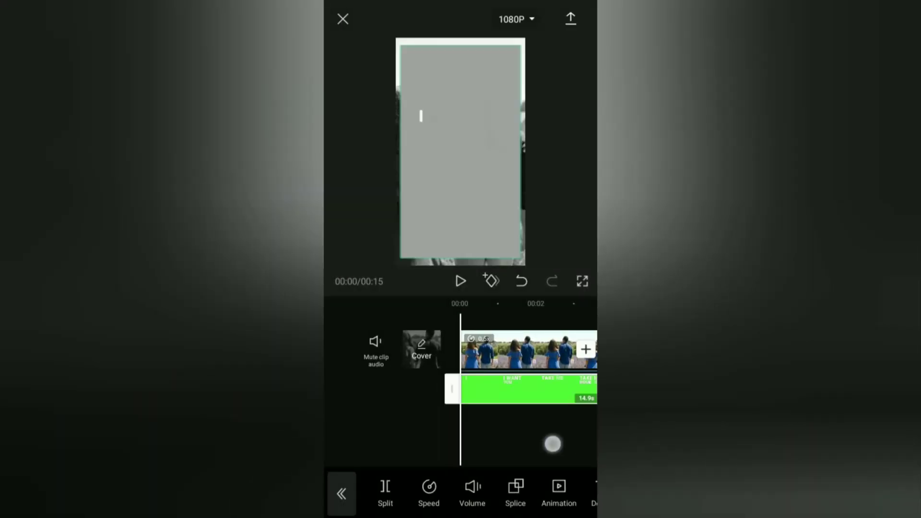
mouse_move(553, 444)
mouse_down()
mouse_move(374, 443)
mouse_move(562, 441)
mouse_up()
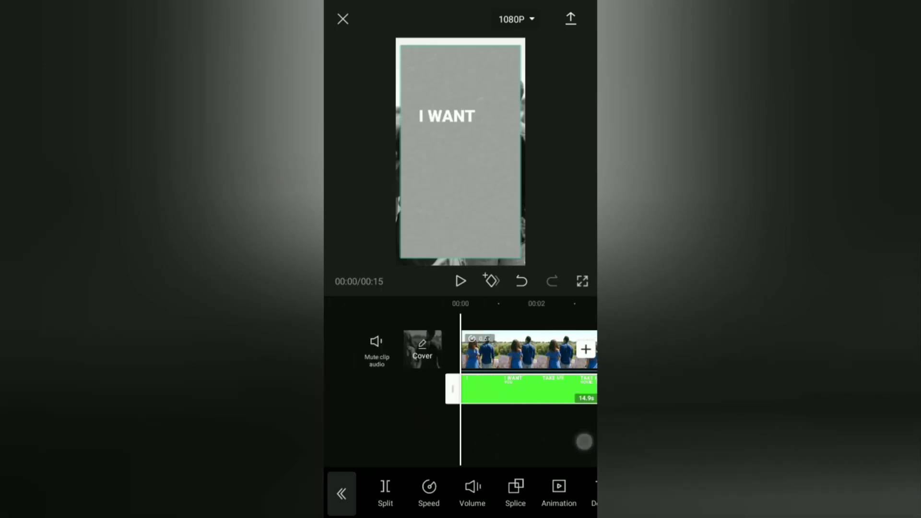
drag(540, 496, 432, 516)
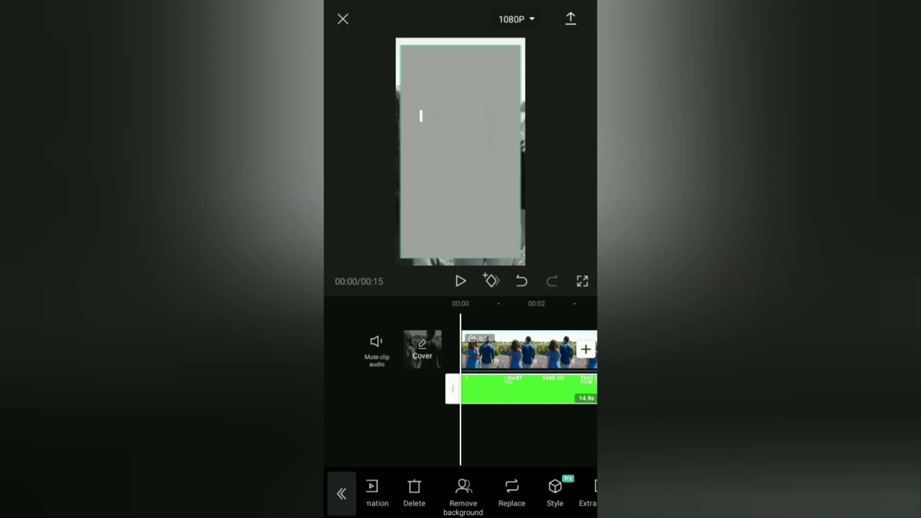
mouse_move(569, 496)
mouse_down()
mouse_move(429, 498)
mouse_move(503, 497)
mouse_move(477, 497)
mouse_up()
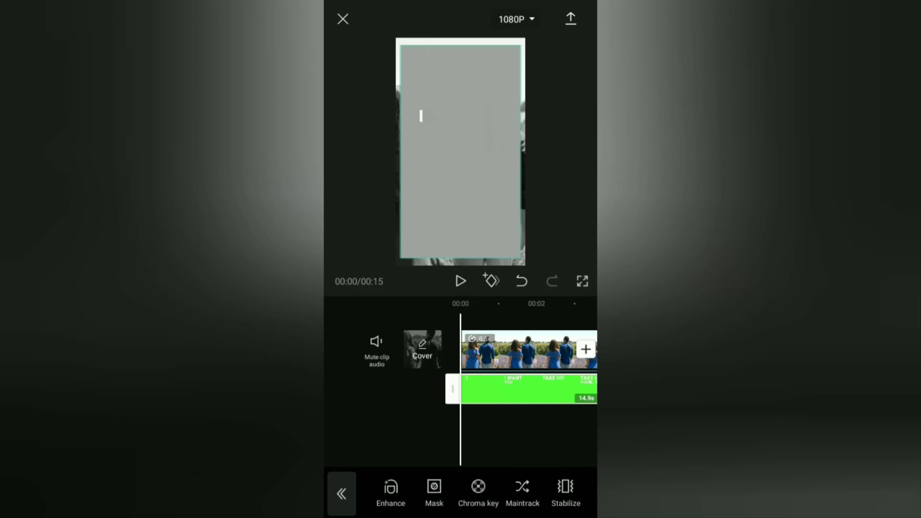
Key out the overlay's green using the colour picker and a tuned intensity
click(478, 493)
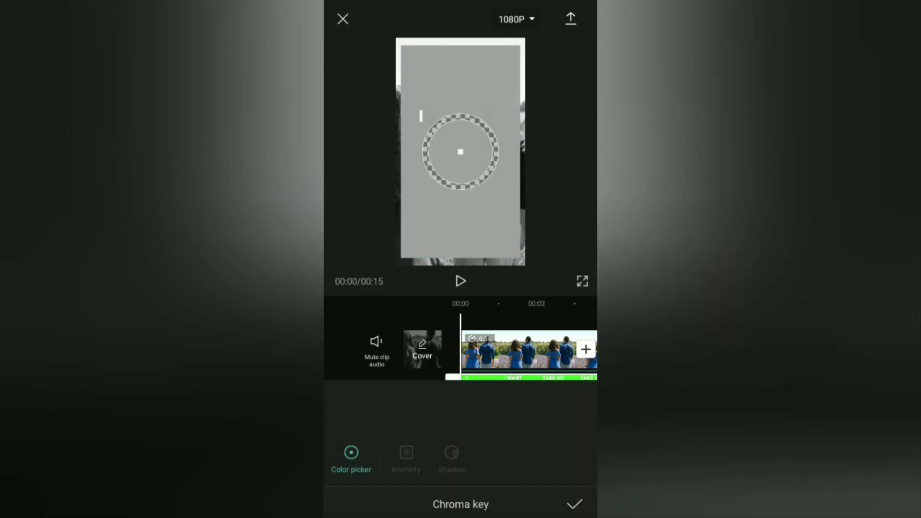
mouse_move(459, 182)
mouse_down()
mouse_move(479, 226)
mouse_move(471, 249)
mouse_move(439, 259)
mouse_up()
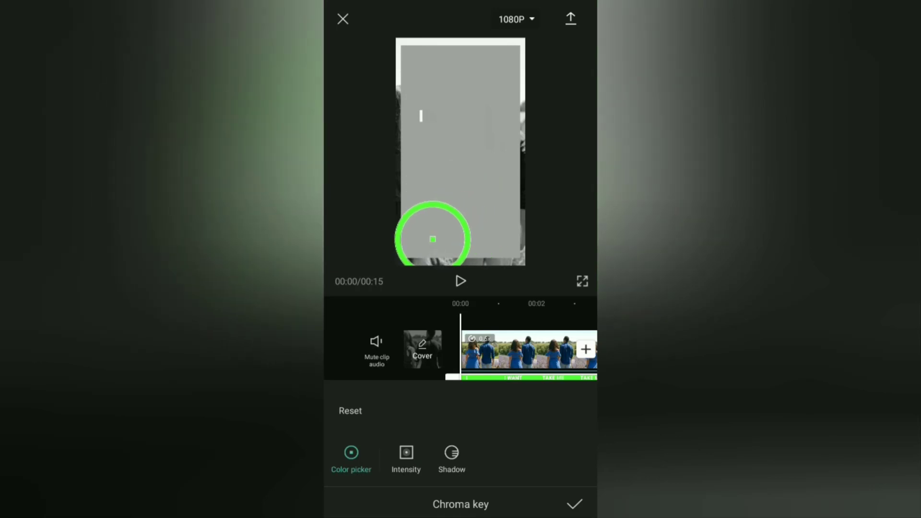
click(406, 452)
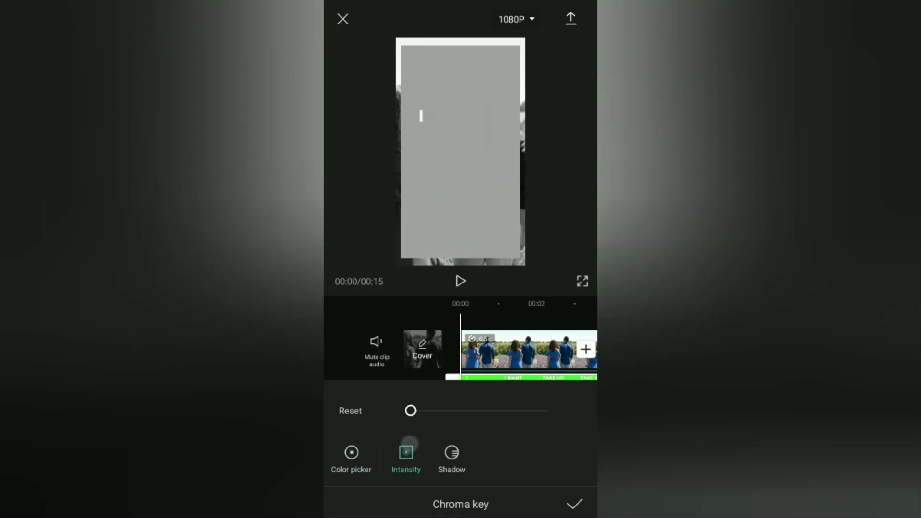
mouse_move(411, 411)
mouse_down()
mouse_move(435, 415)
mouse_move(409, 425)
mouse_move(424, 434)
mouse_up()
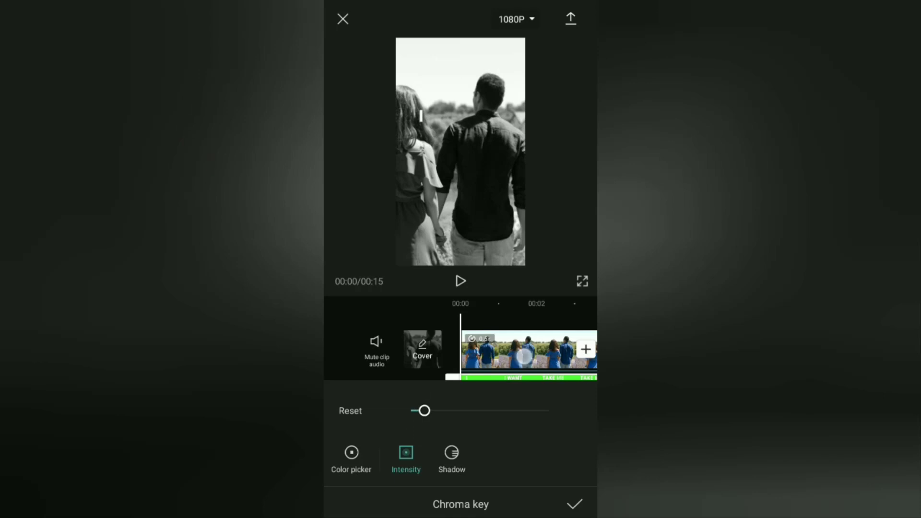
click(575, 504)
drag(505, 353, 397, 353)
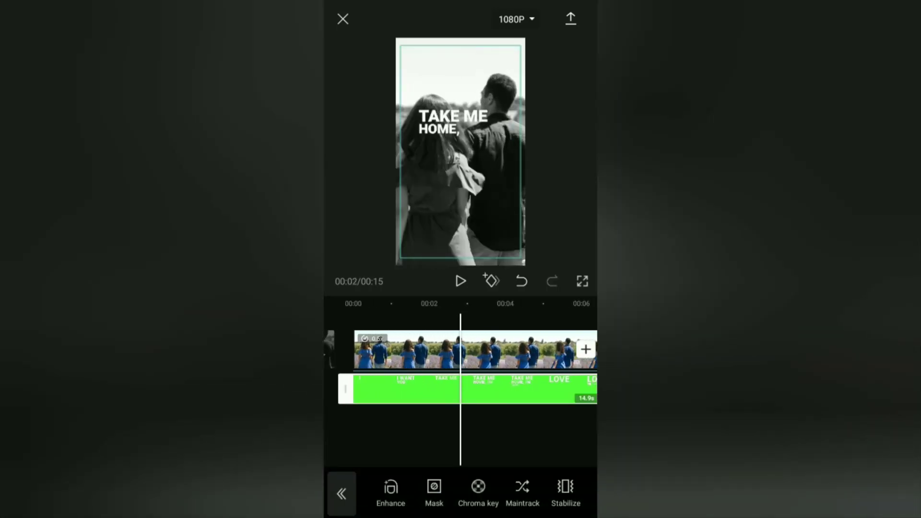
Raise the chroma key shadow to 100, then play the project from the start
click(478, 493)
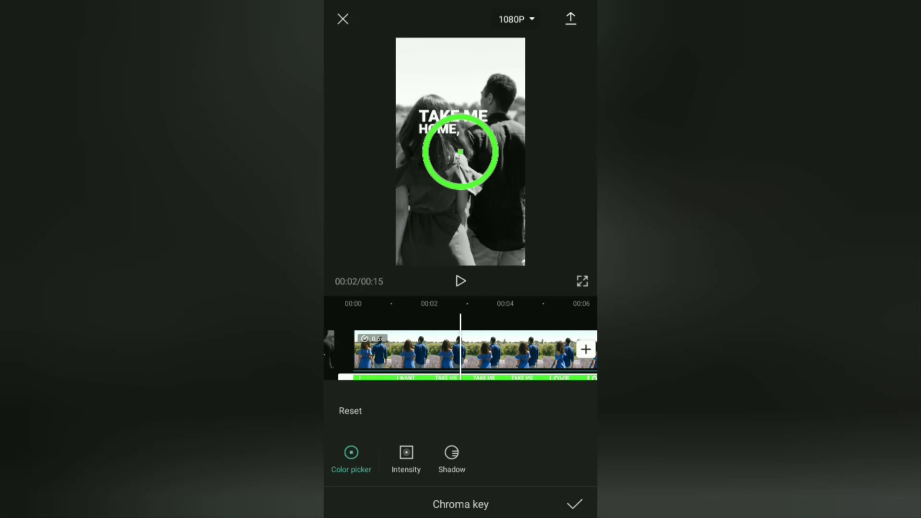
click(451, 457)
drag(411, 411, 584, 418)
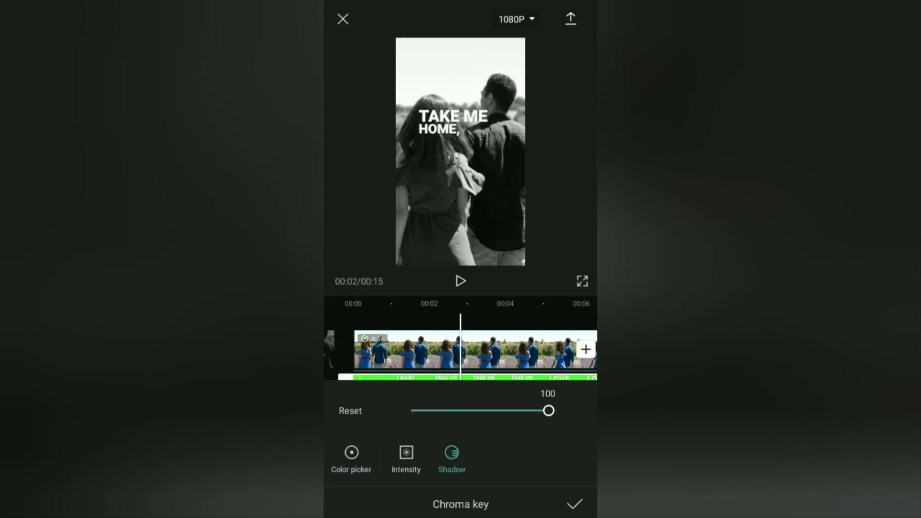
click(571, 503)
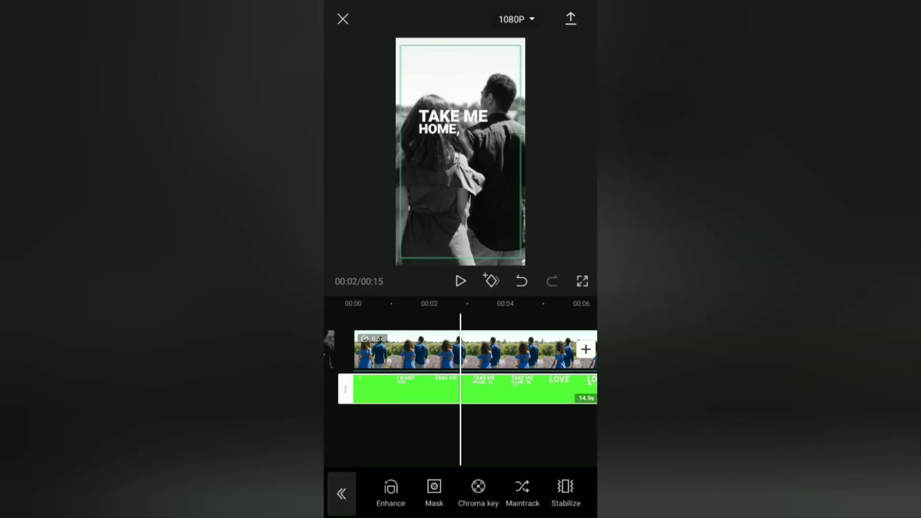
click(530, 442)
drag(531, 442, 576, 438)
click(460, 281)
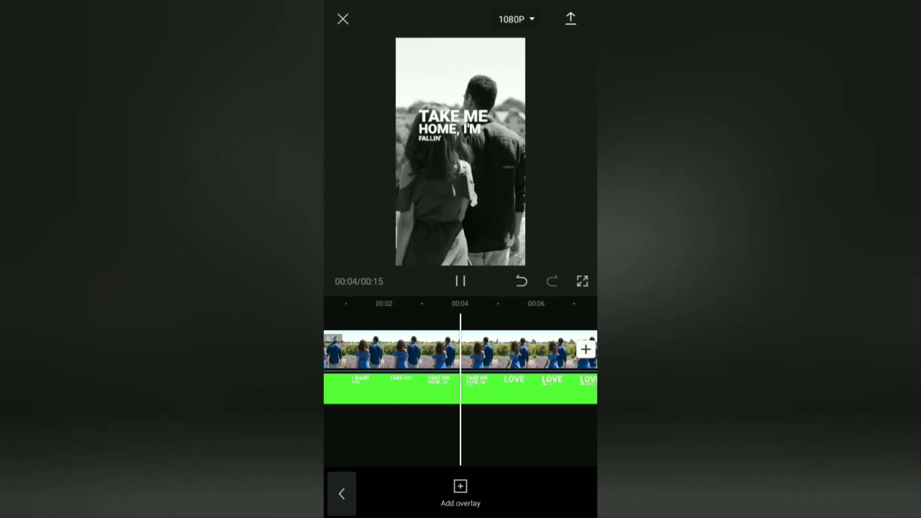
Pause at the LOVE lyric, then enlarge the lyric overlay and move it lower
click(460, 281)
click(504, 389)
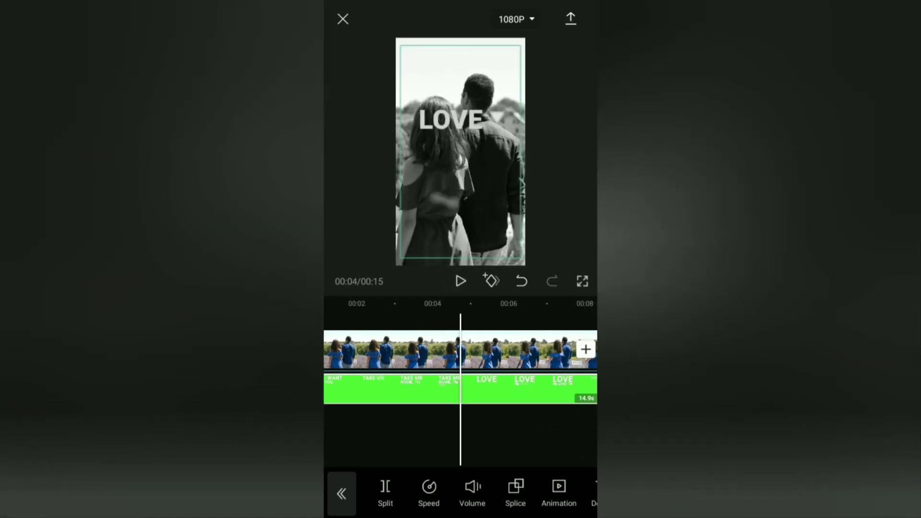
drag(504, 417, 575, 417)
drag(491, 212, 505, 288)
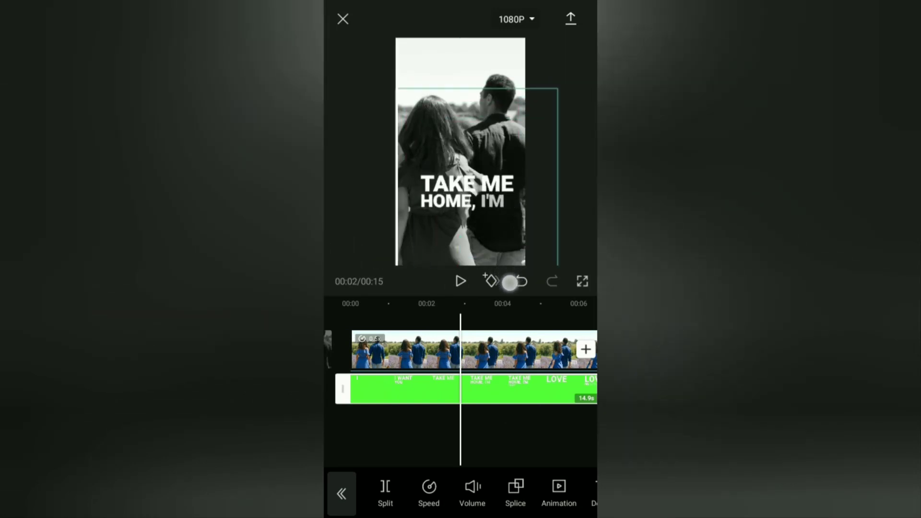
click(341, 494)
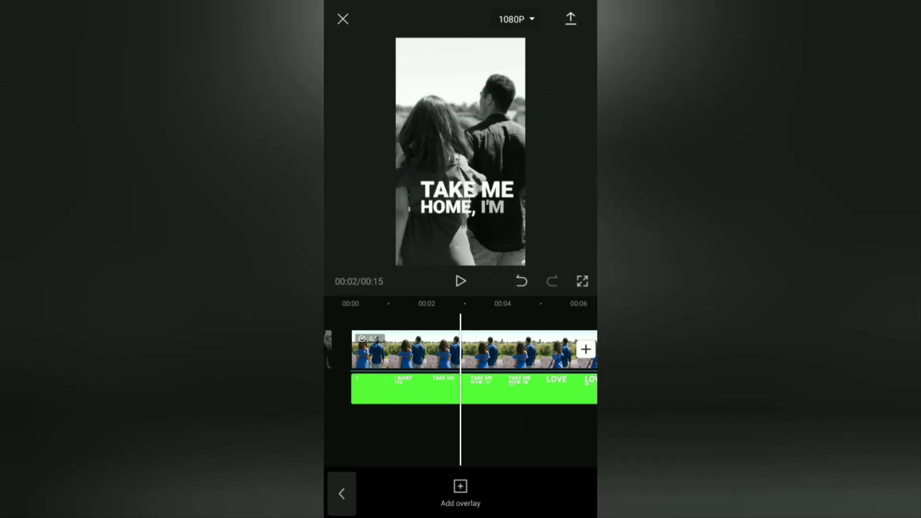
drag(404, 433, 576, 432)
click(341, 493)
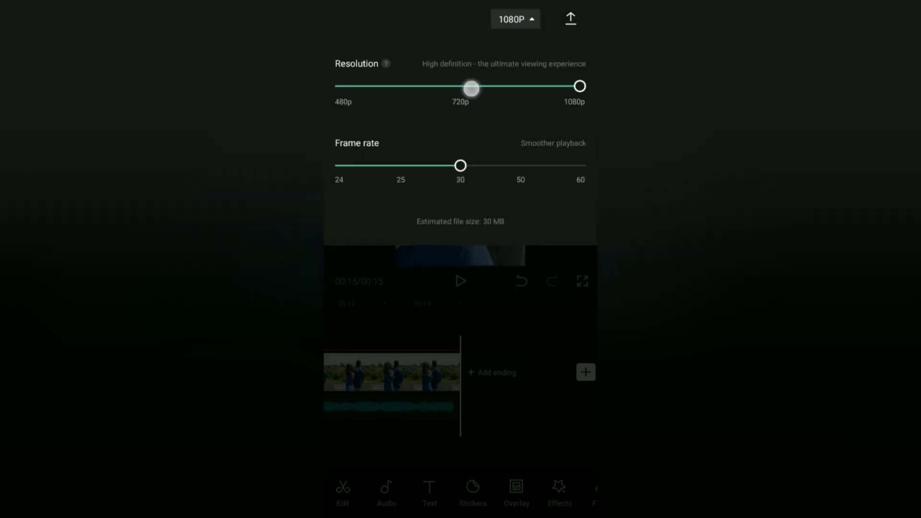
Lower the export resolution from 1080p to 720p and export the lyric video
click(471, 87)
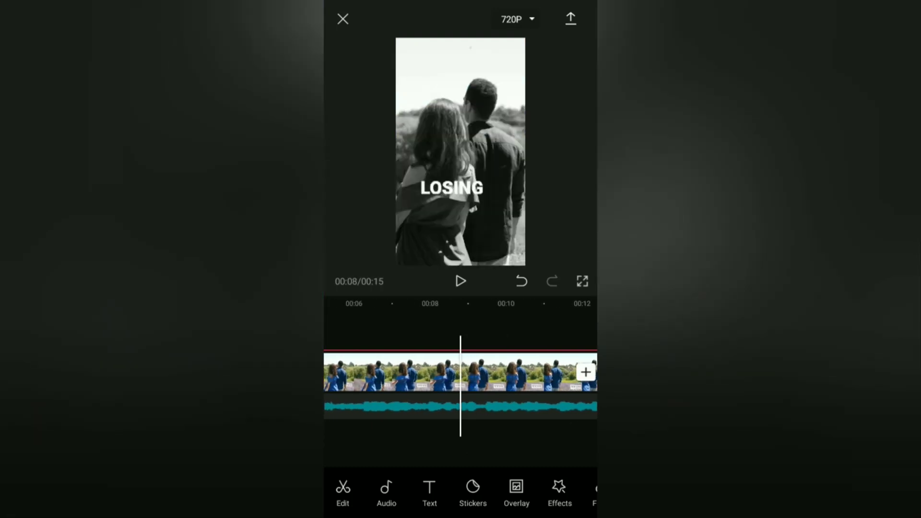
click(573, 20)
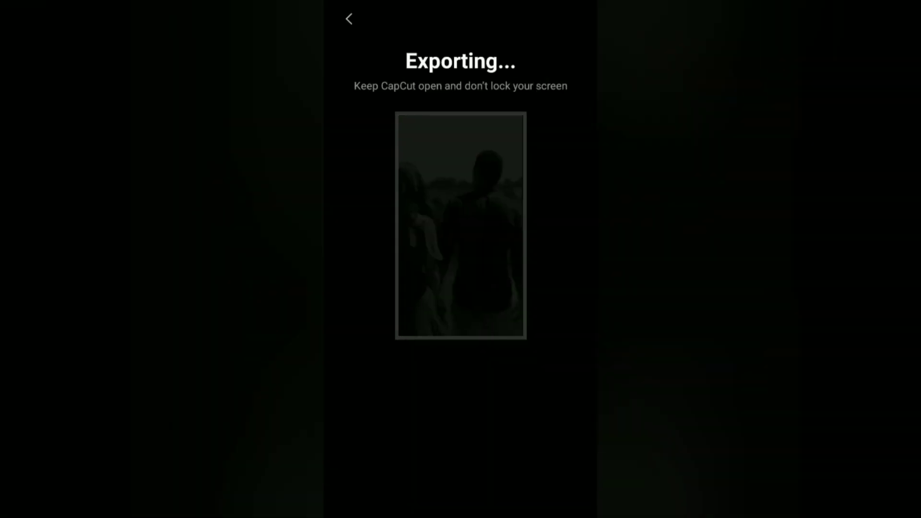